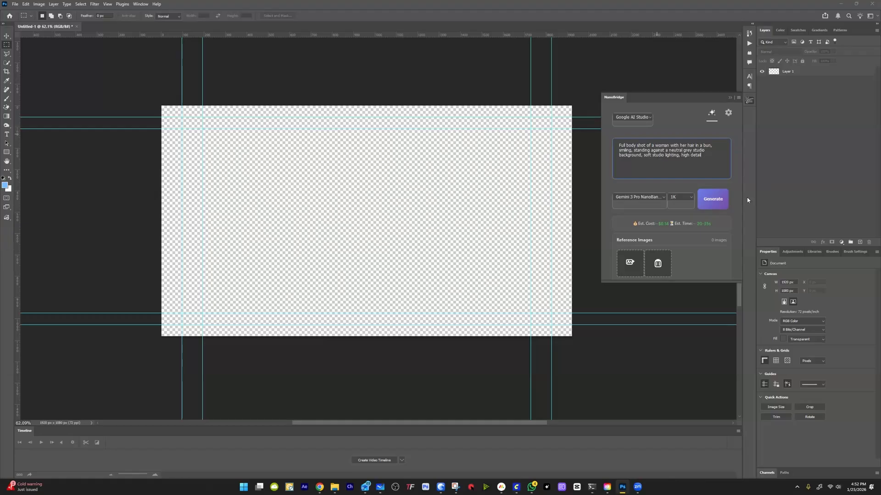
Step: Try to generate the full-body woman image with Gemini 3 Pro NanoBanana at 1K
click(711, 207)
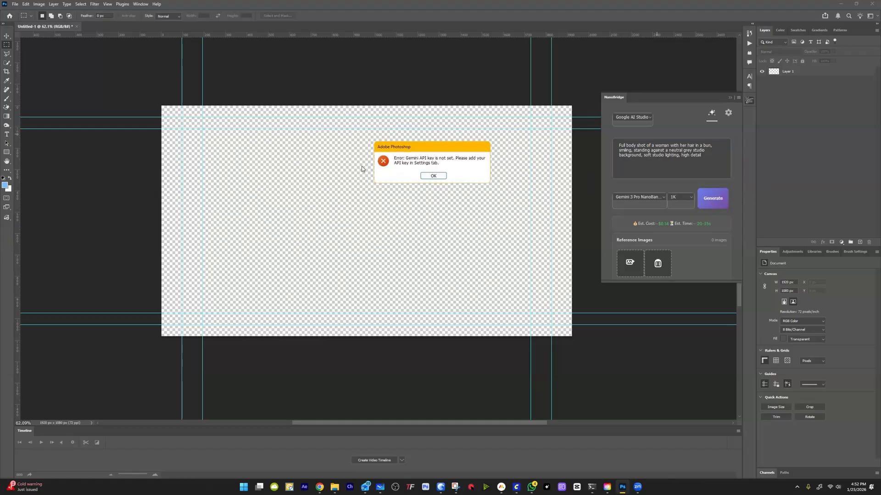
click(433, 176)
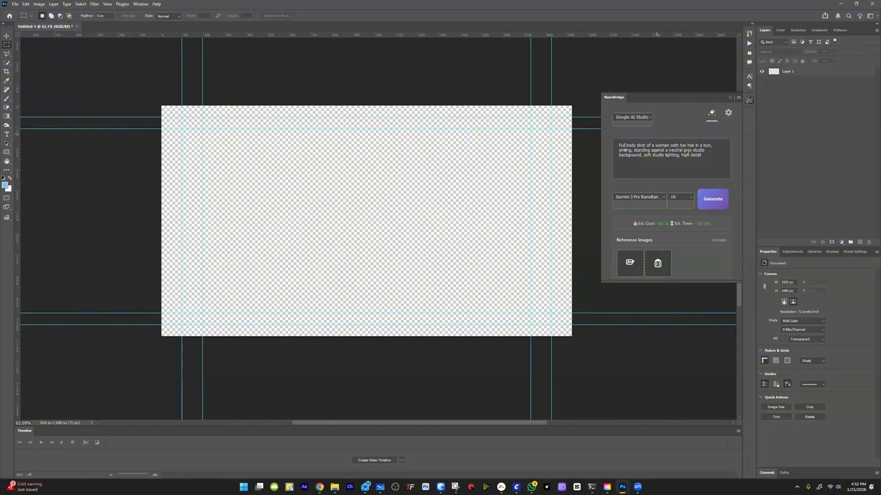
Step: Open the Google AI Studio site from the NanoBridge settings, then enter and save the Google AI Studio API key
click(728, 113)
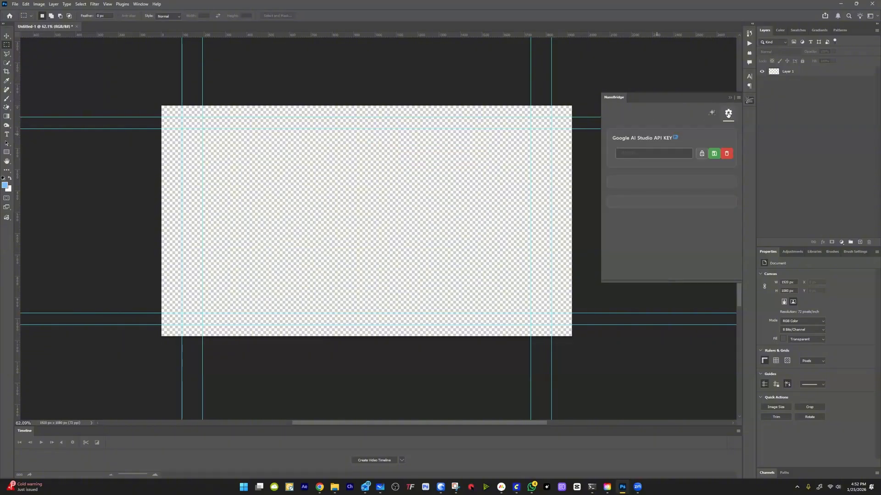
click(675, 138)
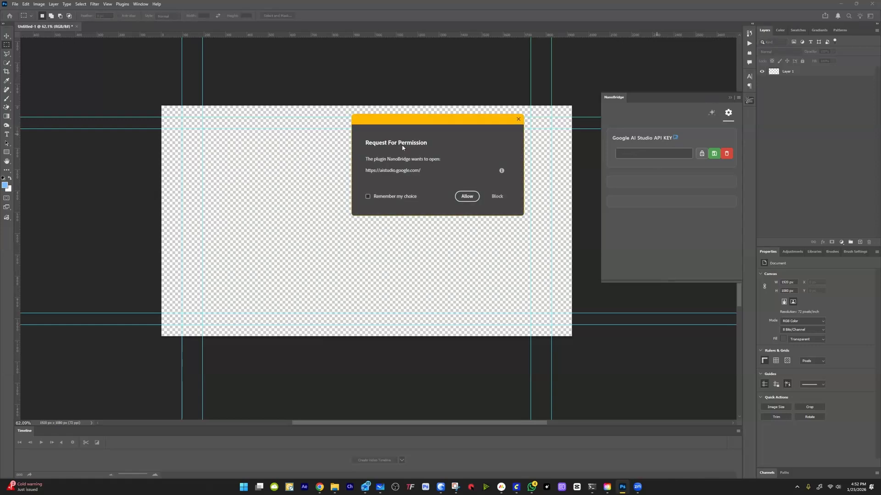
click(466, 197)
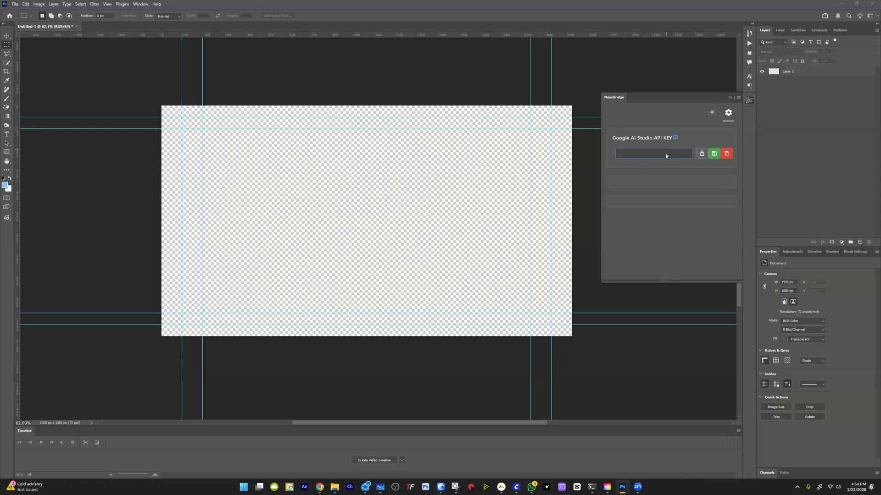
click(713, 154)
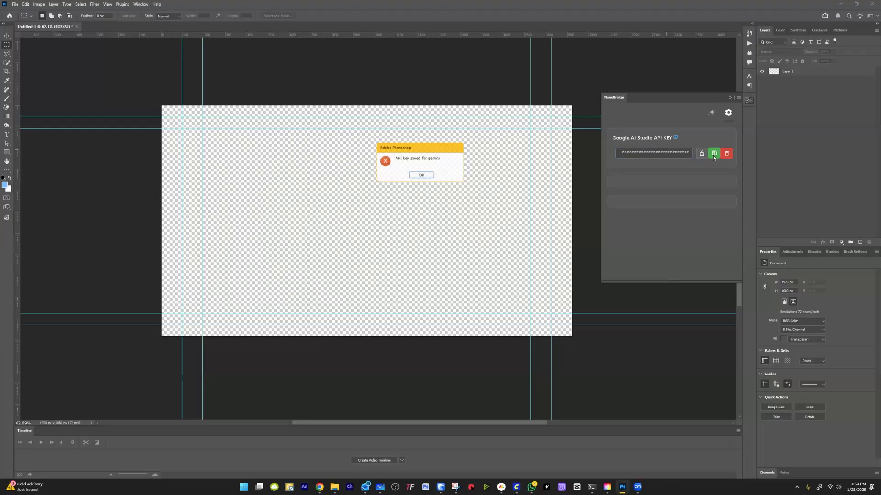
click(420, 175)
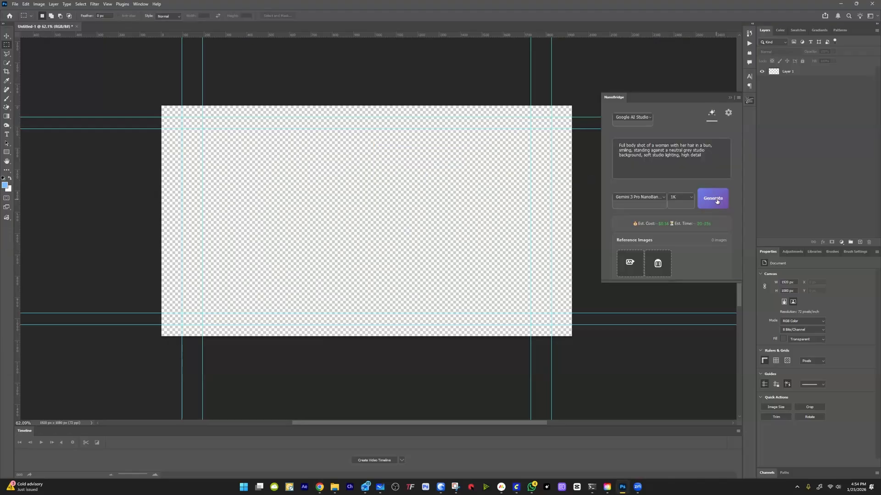
Step: Generate the smiling woman's full body shot from the existing prompt using the saved Google AI Studio connection
click(717, 200)
click(708, 200)
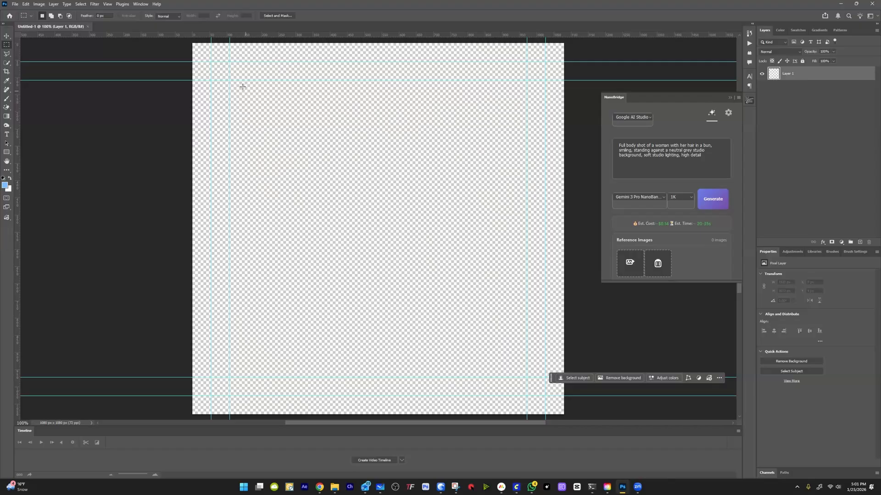
Step: Generate an image from "A professionally shot photo of a blue floral summer dress on a plain white background, ghost mannequin style, soft shadows, high detail"
text(shot )
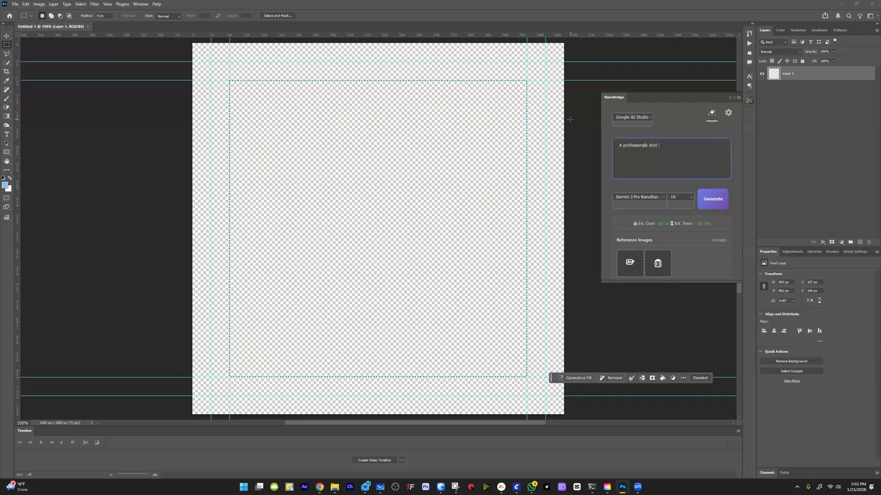
text(photo )
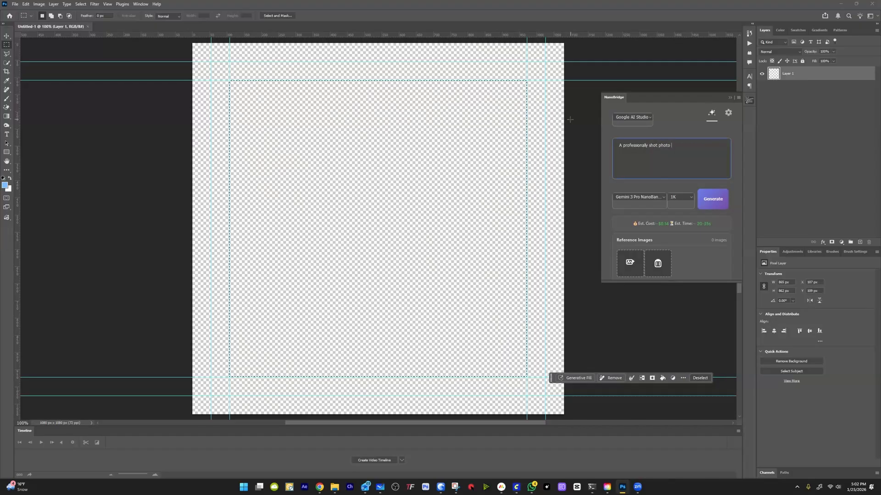
text(of a )
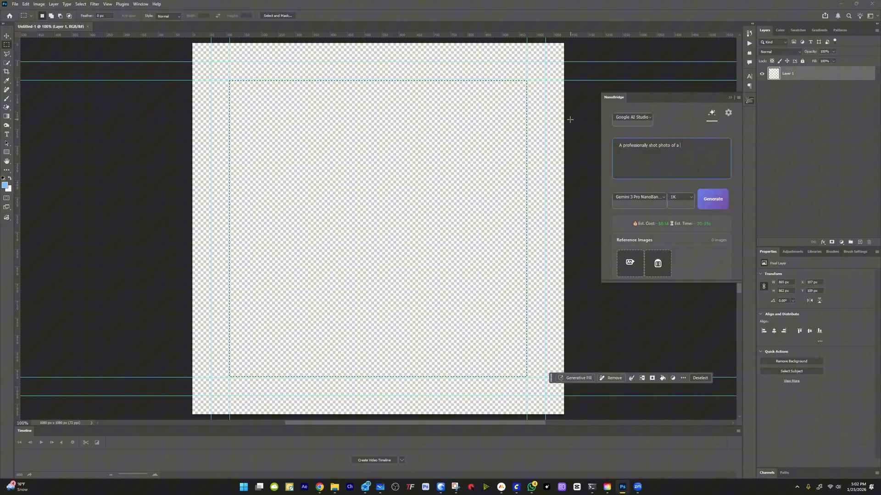
text(blue flo)
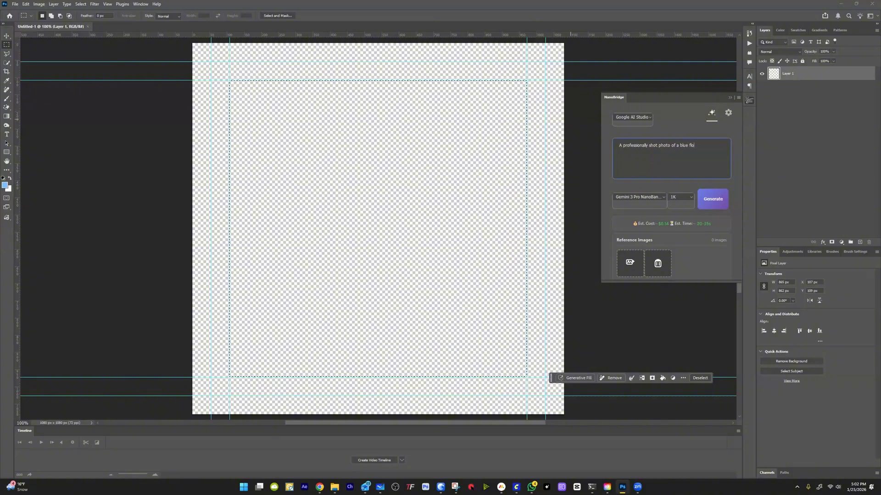
text(ral summer)
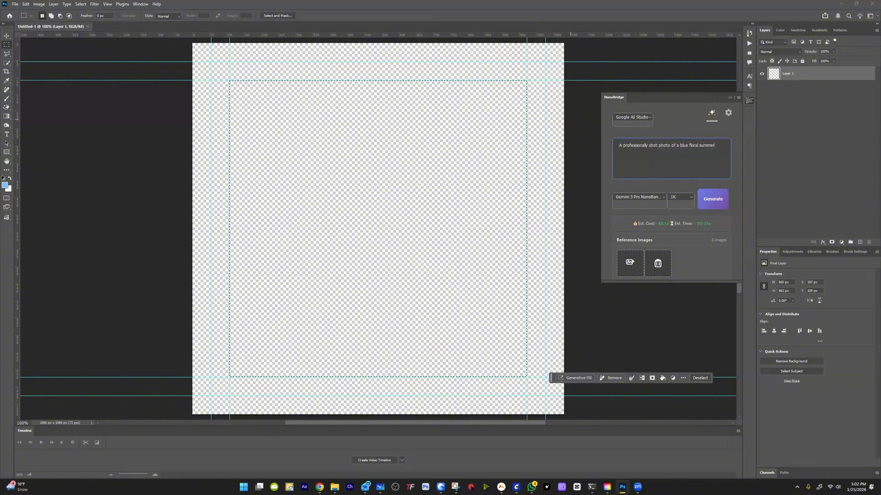
text( dress on a pla)
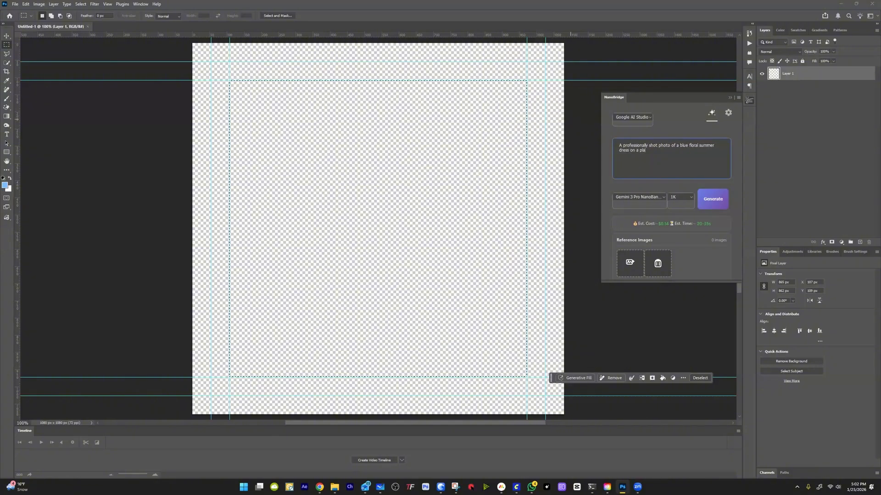
text(in white background, ghost mannequin style, soft shadows, high detail)
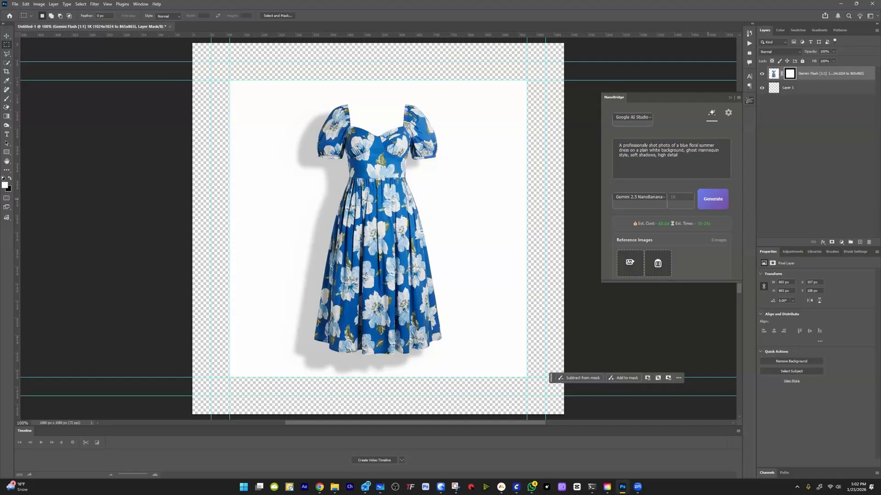
Step: Add the generated dress as a reference image in NanoBridge and hide the dress layer
key(alt+Tab)
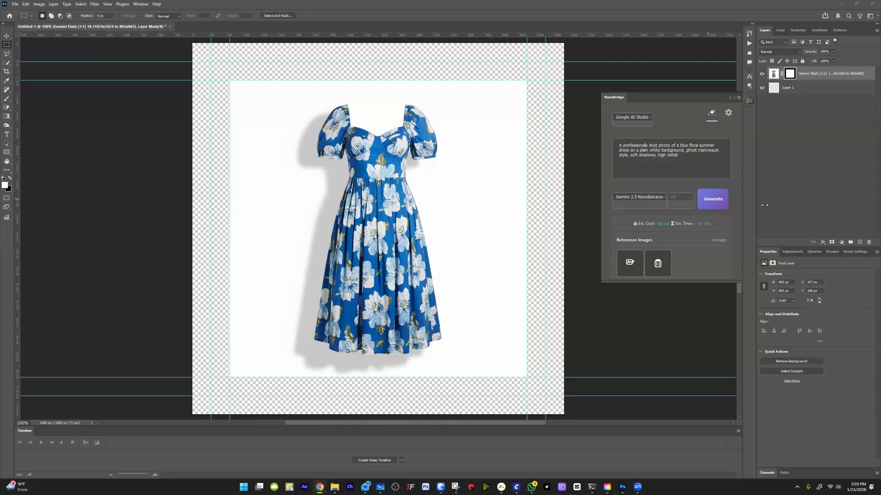
click(633, 268)
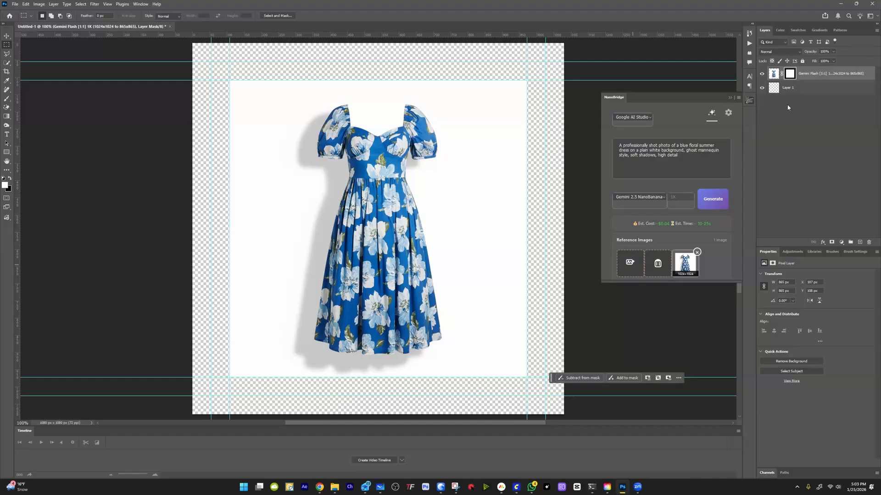
click(794, 117)
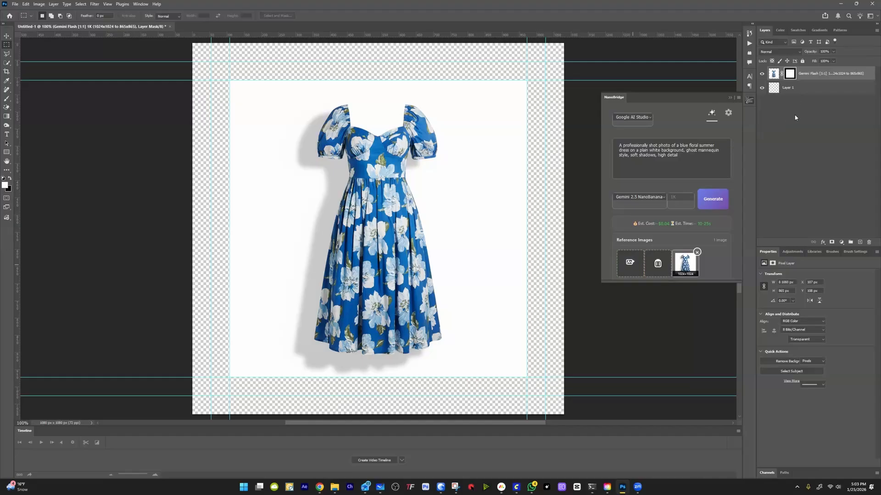
click(762, 74)
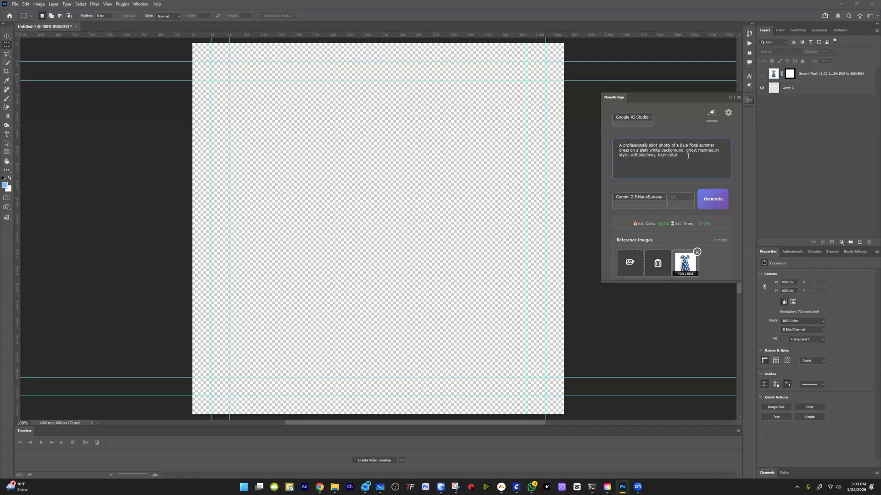
Step: Change the prompt to "A professionally shot photo of a lady standing in front of a studio background" and generate it with the dress reference
mouse_move(679, 155)
mouse_down()
mouse_move(620, 145)
mouse_move(680, 143)
mouse_up()
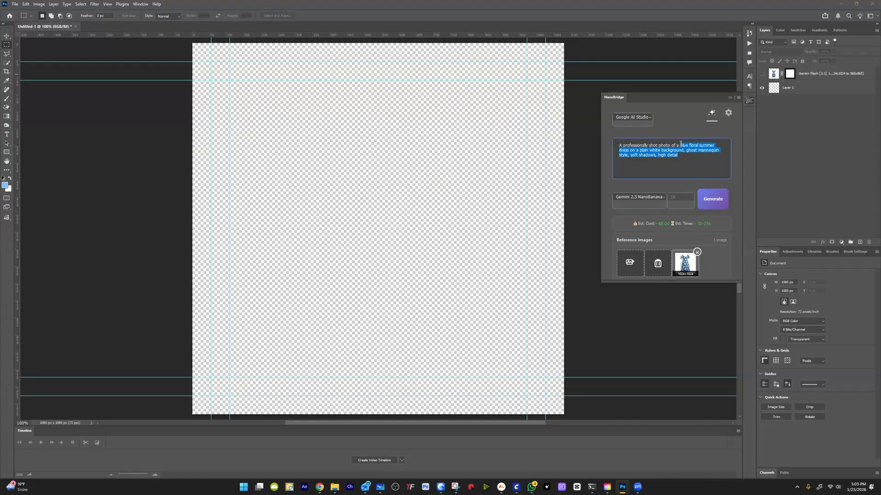
key(BackSpace)
text(la)
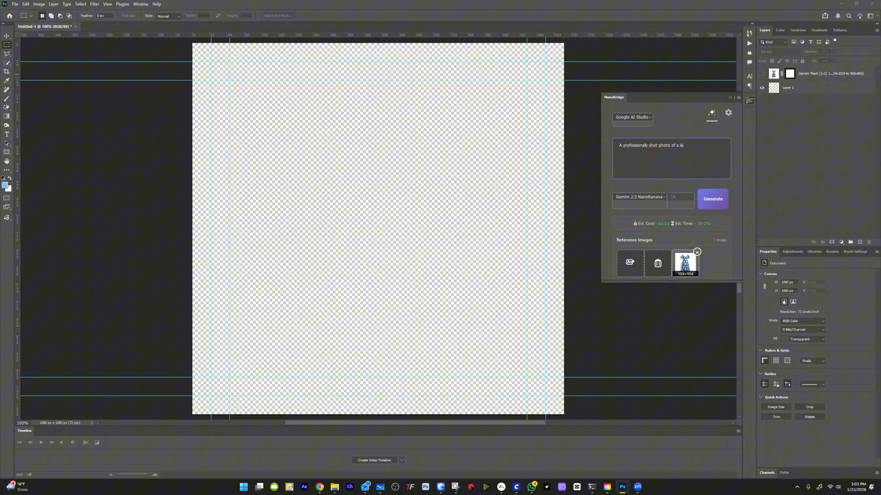
text(dy standing in front of a studio background)
click(703, 205)
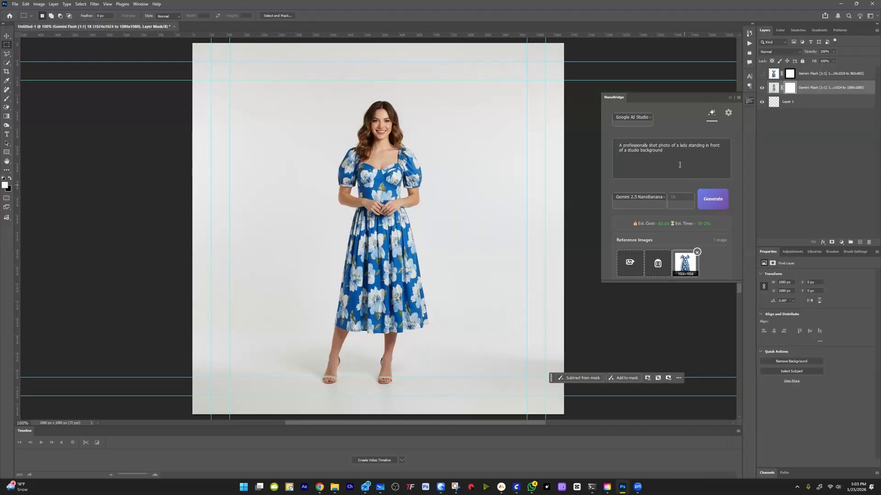
Step: Generate "A lady in a red car driving" with the studio portrait of the lady as the reference image
key(alt+Tab)
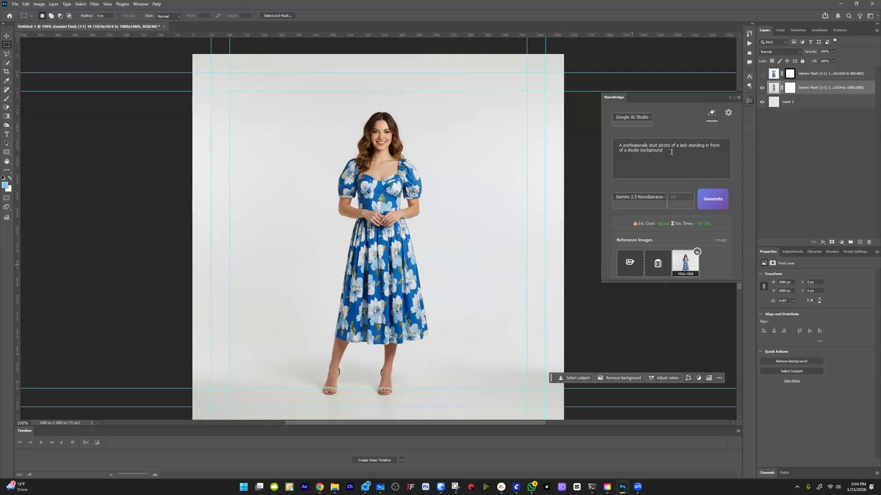
double_click(668, 151)
click(667, 151)
key(ctrl+a)
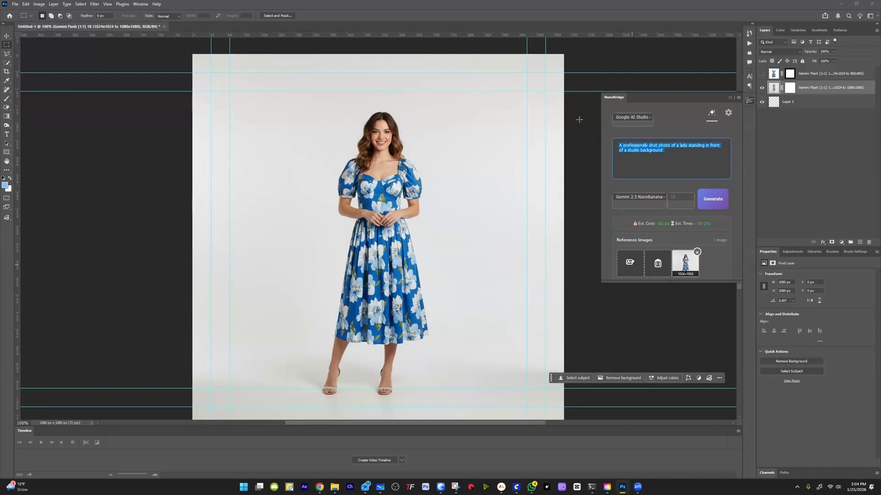
text(A lady)
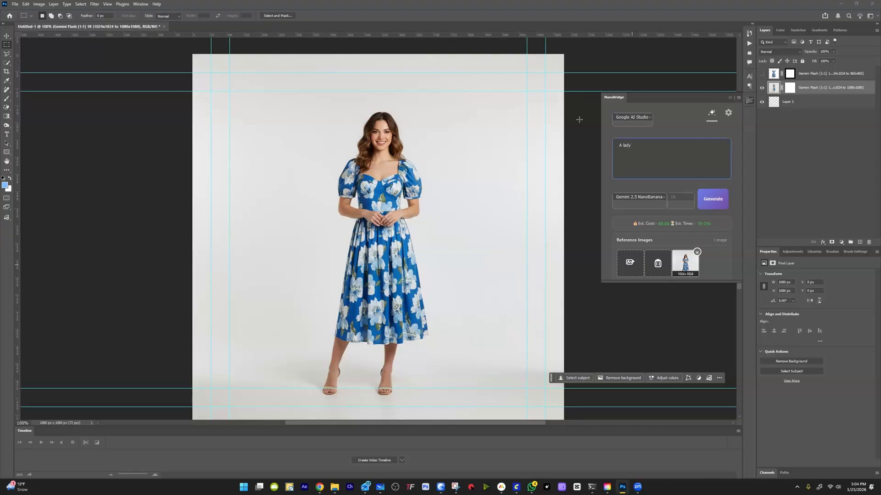
text( in a red card)
text(driving)
click(712, 198)
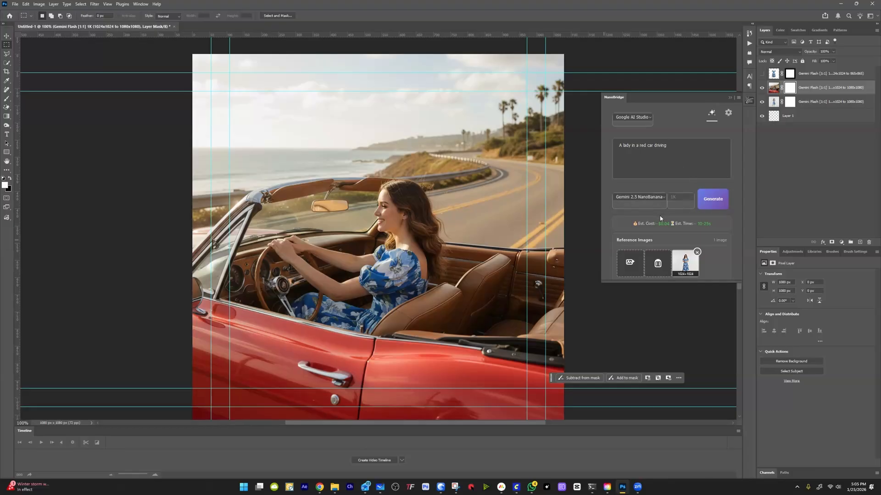
Step: Set the generation model to Gemini 3 Pro NanoBanana and the output resolution to 4K
click(660, 198)
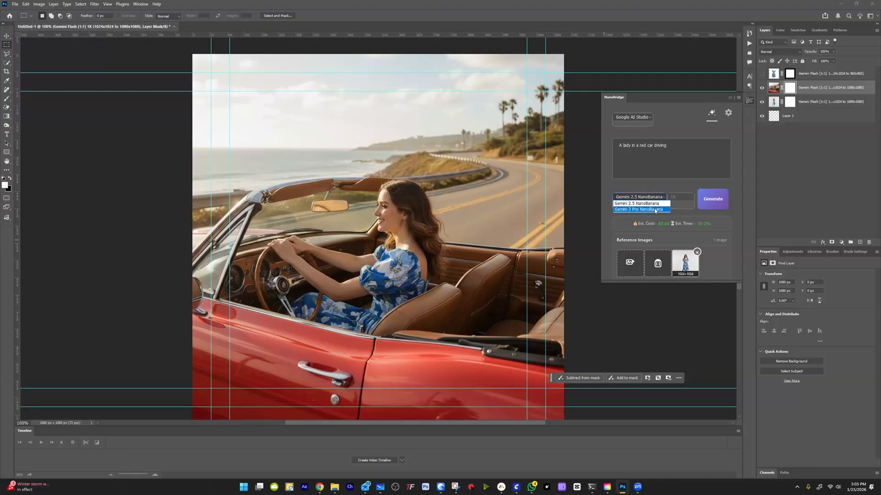
click(638, 205)
click(673, 198)
click(673, 215)
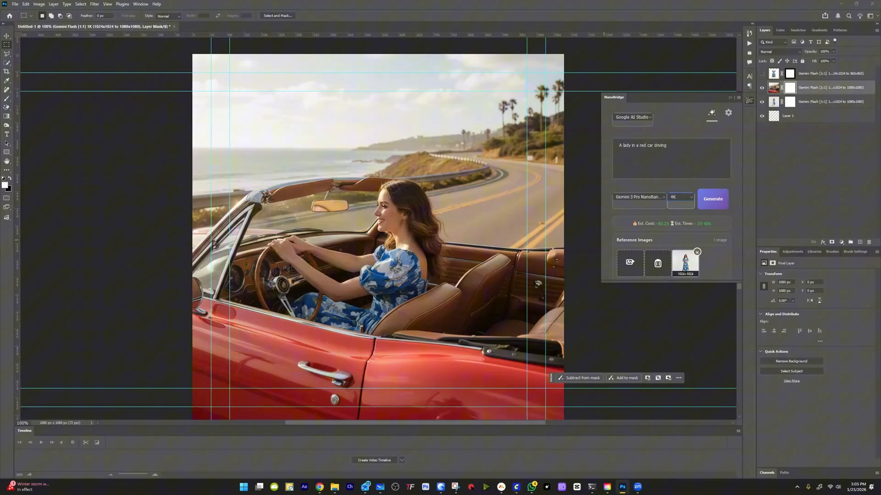
key(alt+Tab)
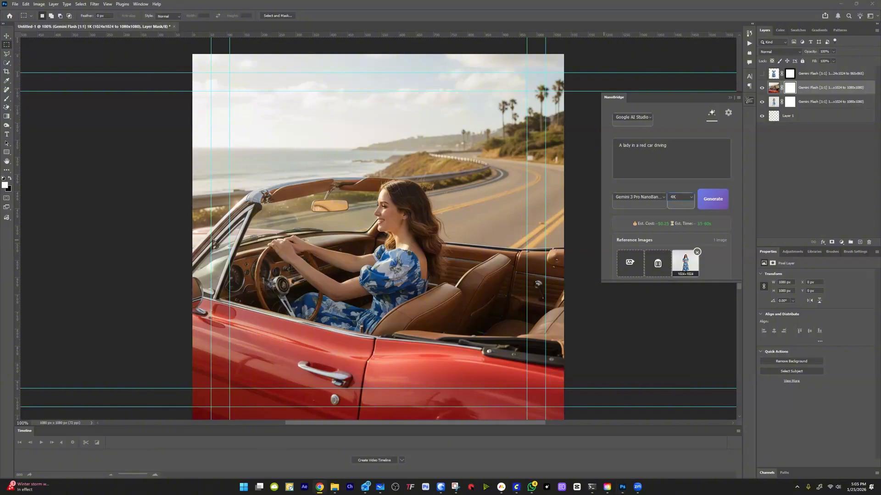
Step: Generate from "Upscaling the image to 4K resolution, Enhance fine details, fabric texture, skin realism, and hair sharpness. Do not change the compositionm colors, or lighting"
click(668, 144)
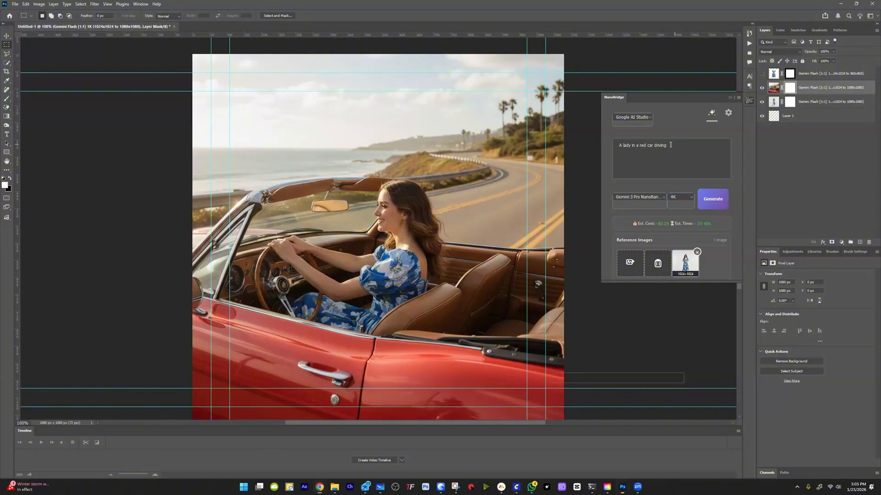
click(628, 144)
drag(668, 144, 612, 146)
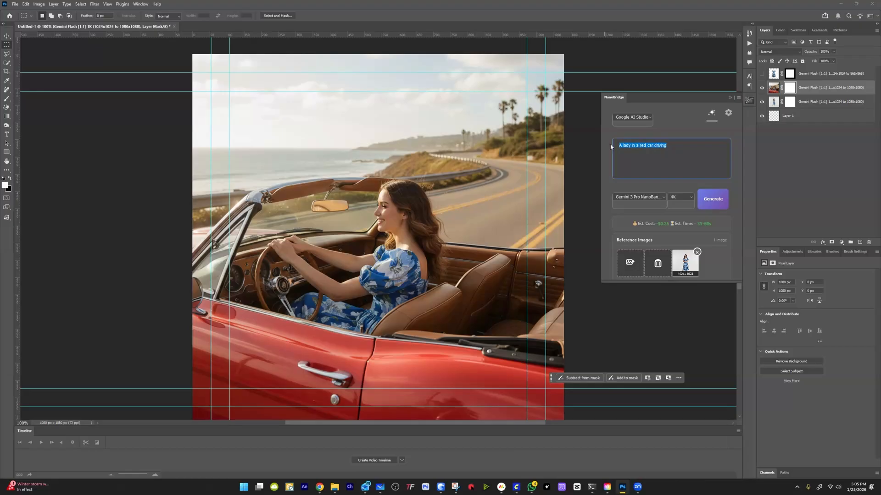
text(Upscaling the image)
text(En)
key(BackSpace)
key(BackSpace)
key(BackSpace)
text(ance fine details, fabric texture, skin r)
text(ealis)
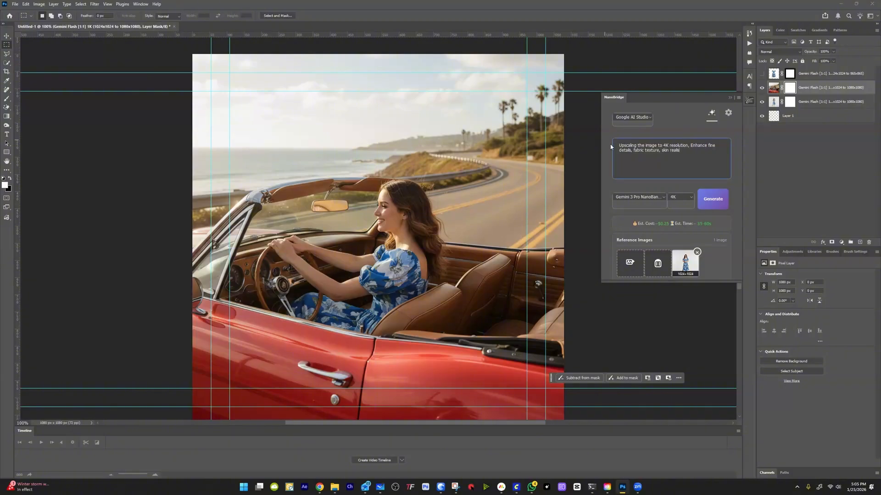
text(m, and )
text(hair sha)
text(rpness. Do not c)
text(hange the compositionm colors, or lighting)
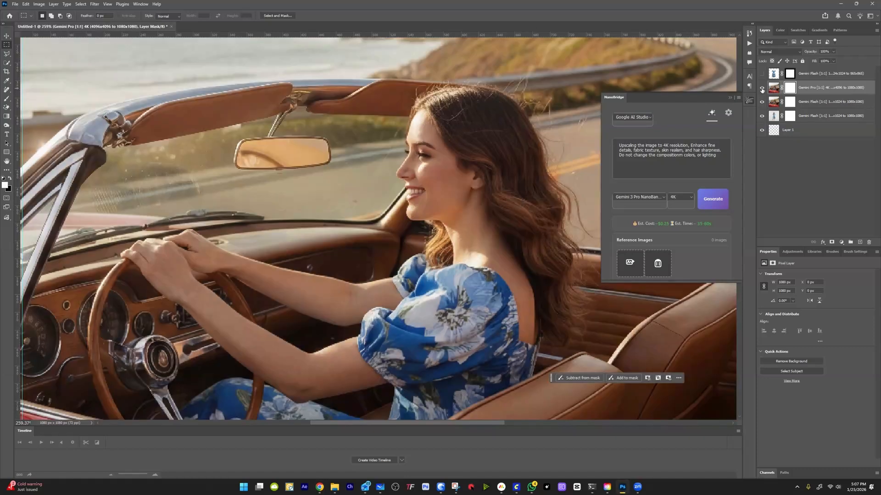
Step: Toggle the visibility of the 4K Gemini Pro layer to compare it with the original red car image
click(762, 88)
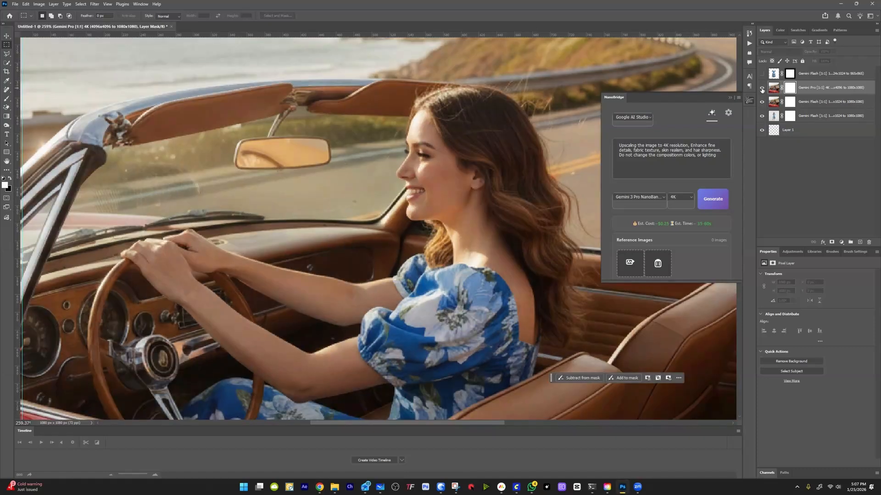
click(762, 89)
click(762, 88)
click(762, 88)
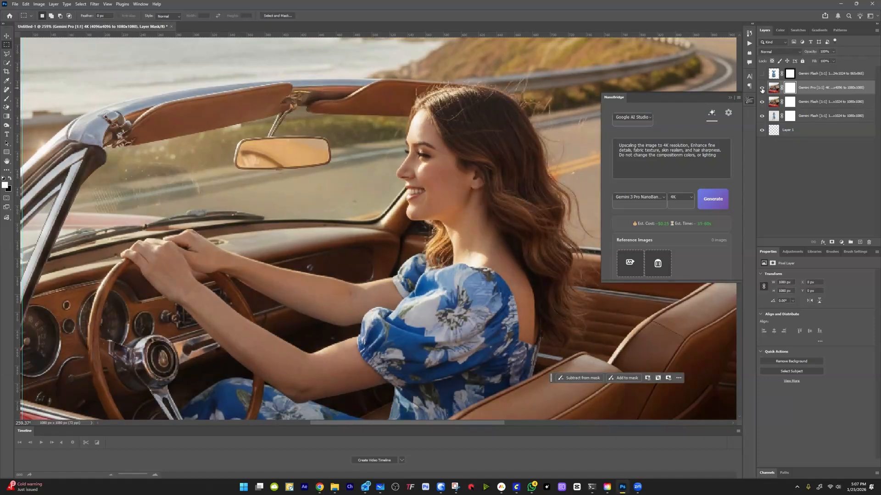
Step: Compare the 4K upscaled layer with the original red car image in a wider view by repeatedly hiding and showing it
click(762, 89)
key(ctrl+0)
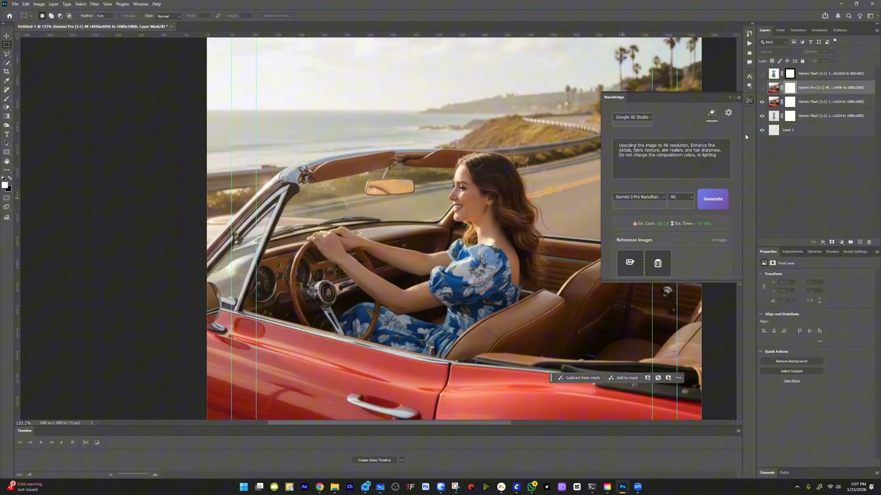
click(762, 87)
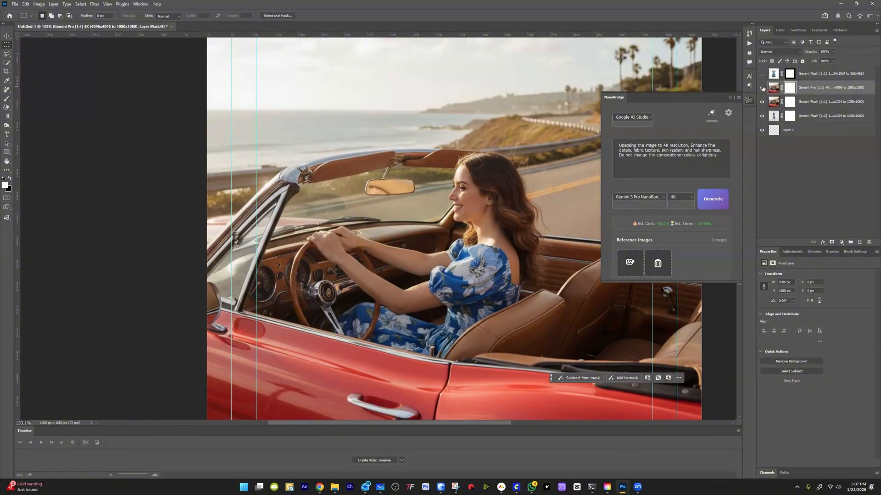
click(762, 88)
click(762, 88)
click(762, 88)
click(761, 88)
Step: Examine the upscaled car door up close and the full composition, checking it against the original by switching the 4K layer off and on
scroll(366, 210, down, 1)
scroll(308, 408, up, 3)
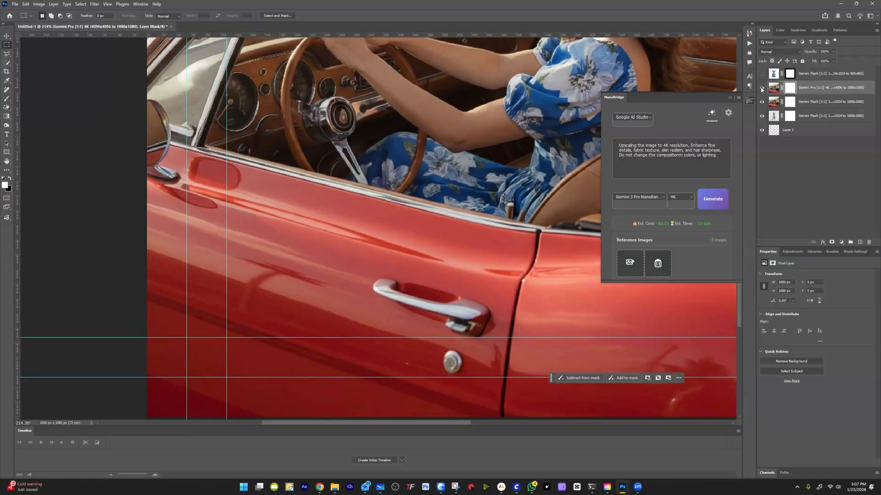
scroll(370, 220, down, 1)
scroll(370, 219, down, 5)
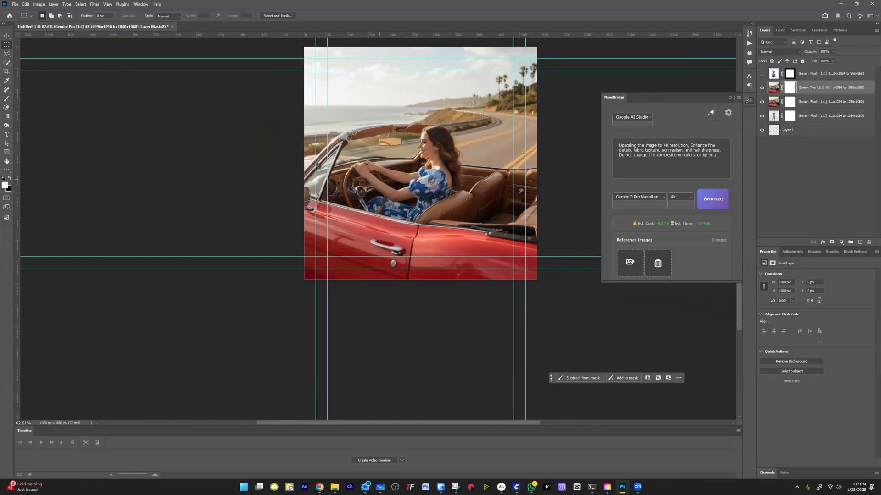
scroll(385, 153, up, 3)
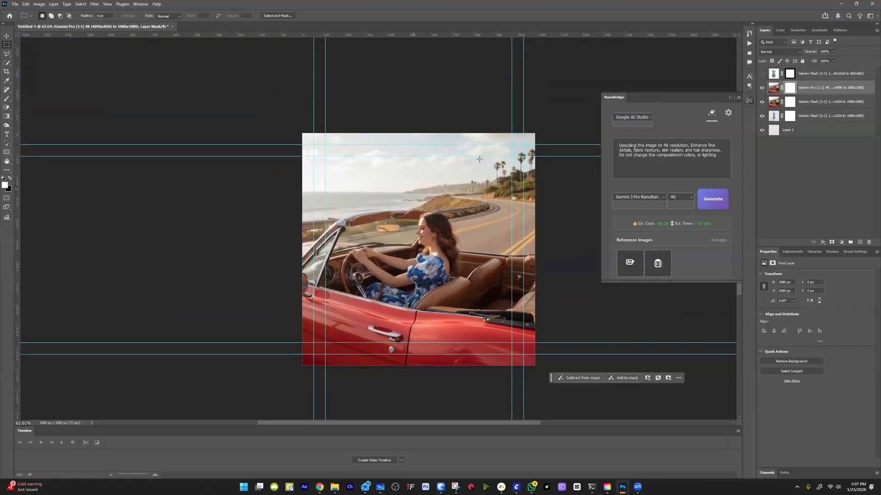
click(763, 89)
click(763, 89)
Step: Switch to the Selection Brush Tool for selecting part of the upscaled red car image
key(w)
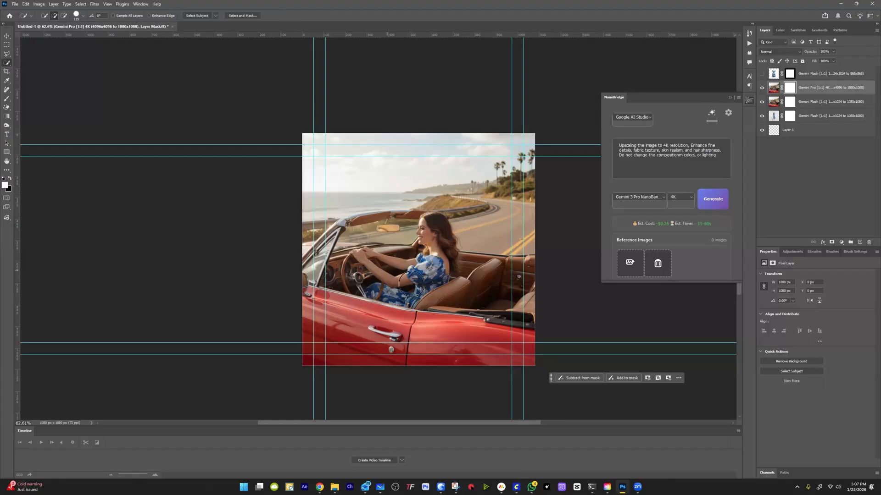
scroll(436, 223, up, 2)
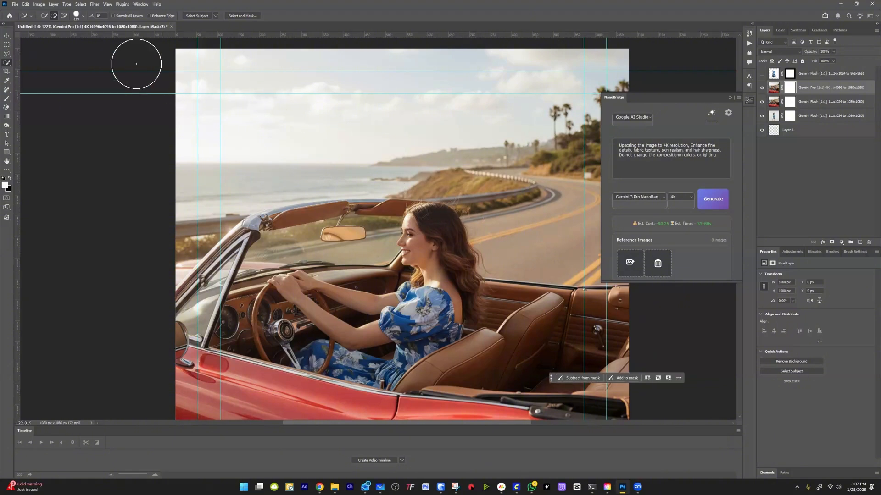
right_click(10, 64)
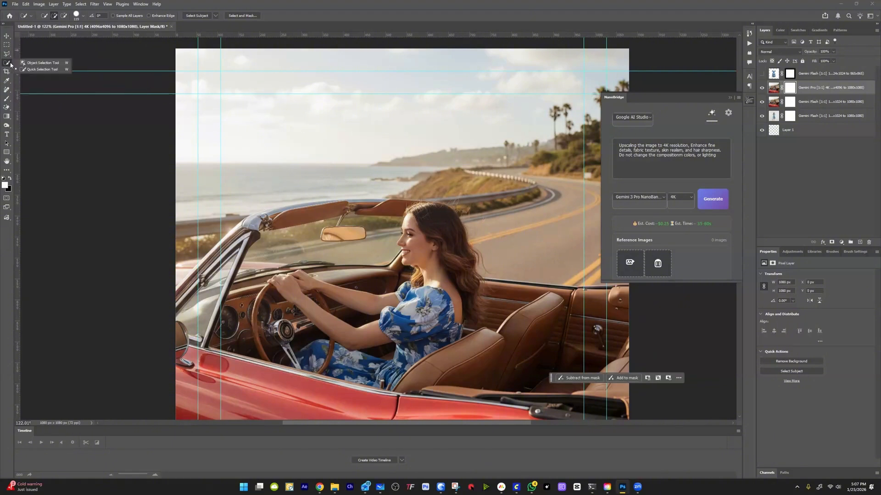
click(7, 55)
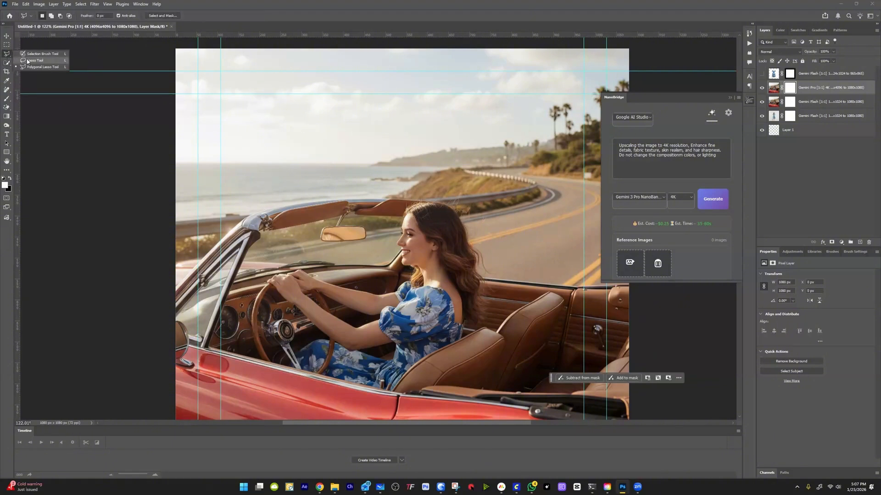
click(40, 54)
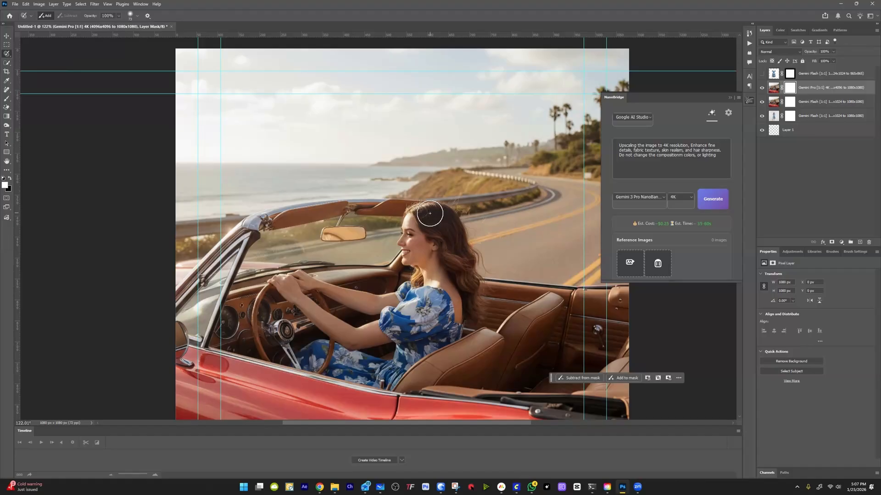